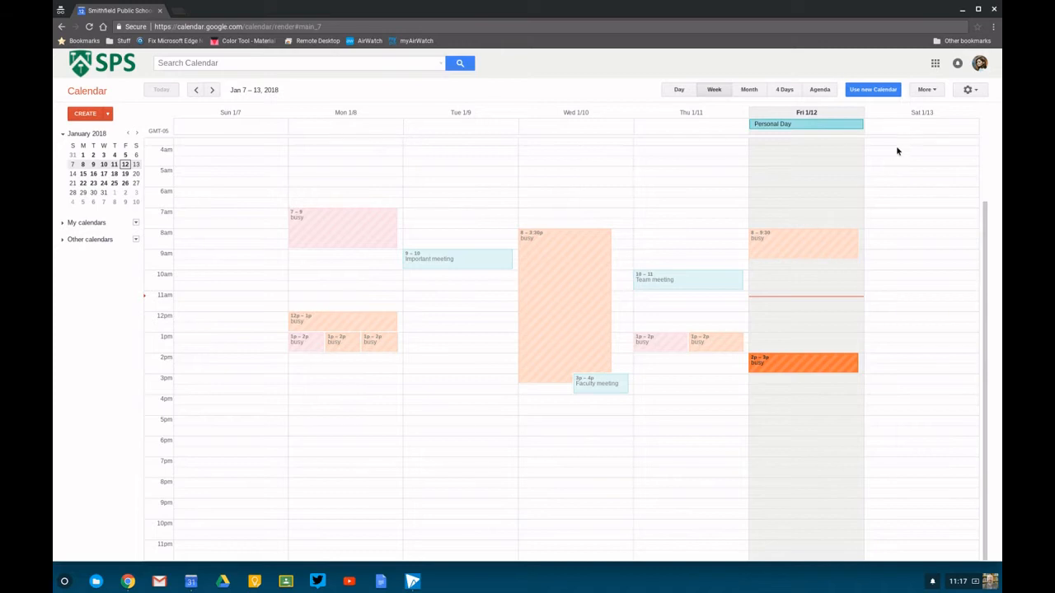
Upgrade from the classic interface to the new Calendar design
mouse_move(863, 97)
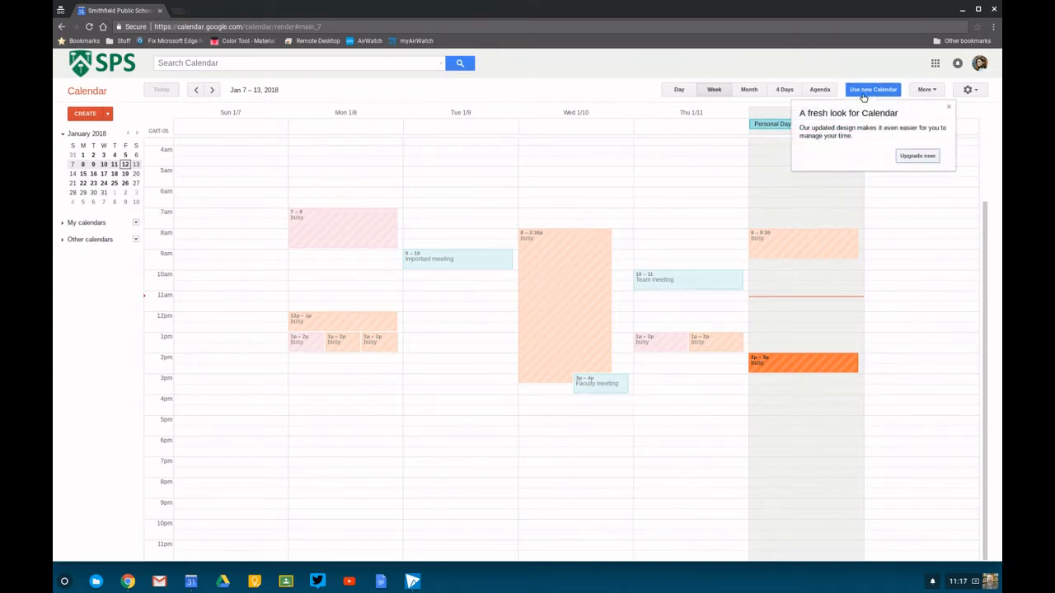
click(915, 156)
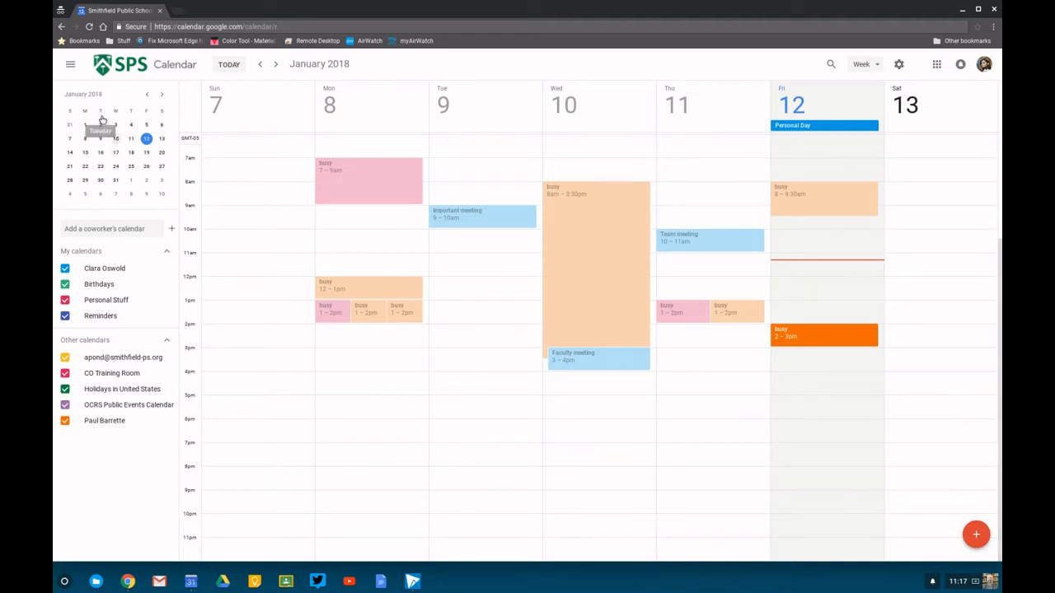
Jump to the week of March 22, 2018 using the mini calendar, and return to today's week
click(162, 96)
click(161, 95)
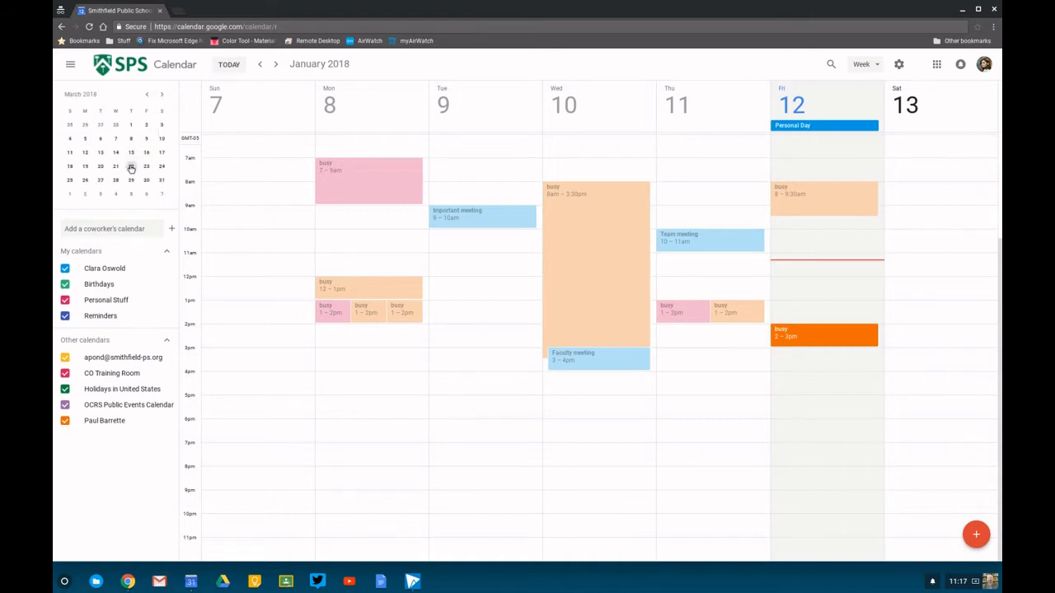
click(131, 168)
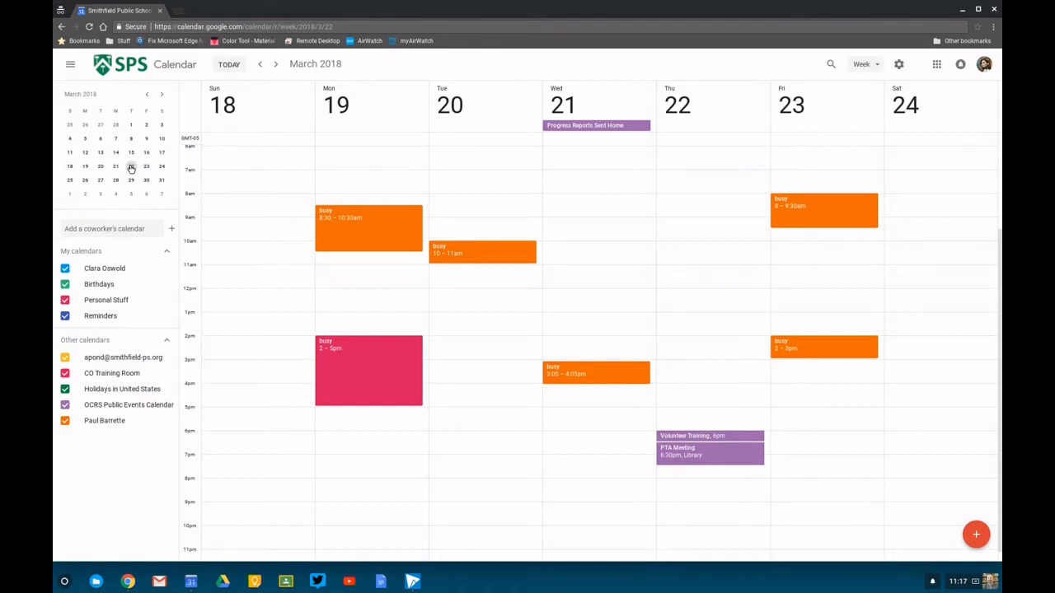
click(230, 66)
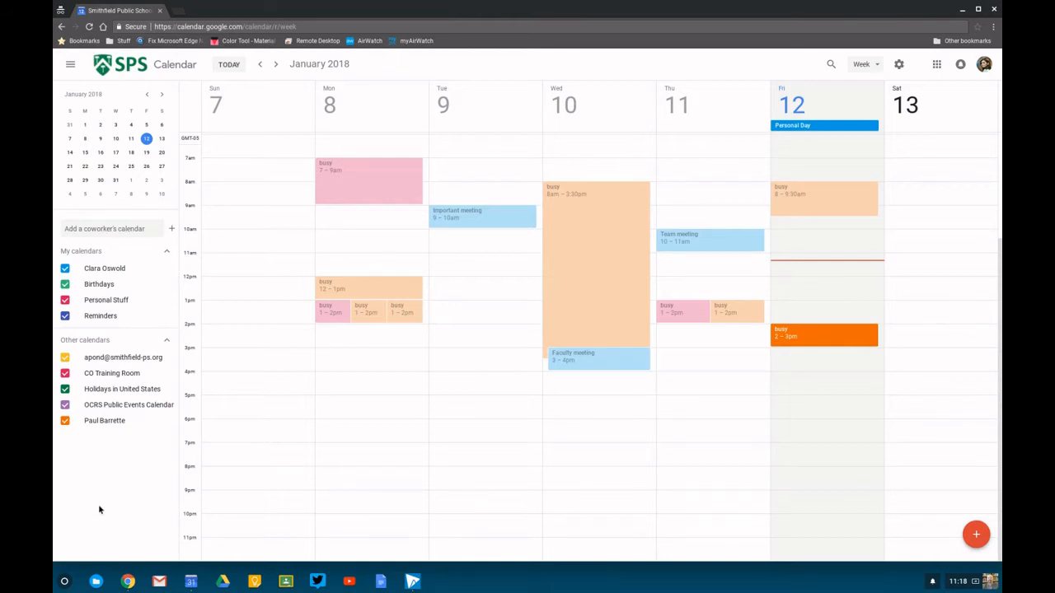
Collapse and re-expand the My calendars and Other calendars lists, and hide and restore the sidebar
click(167, 253)
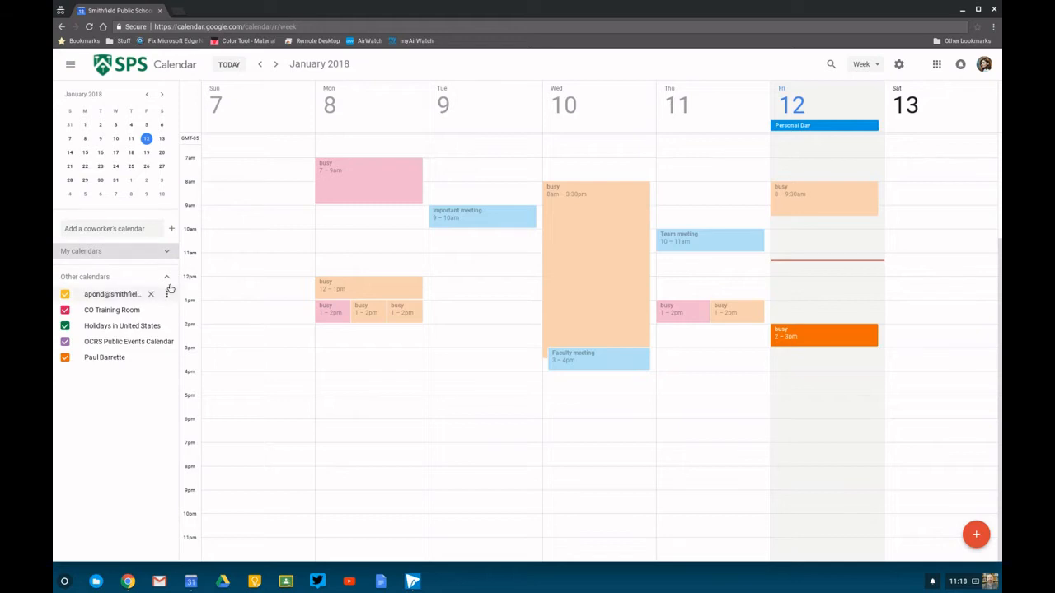
click(166, 277)
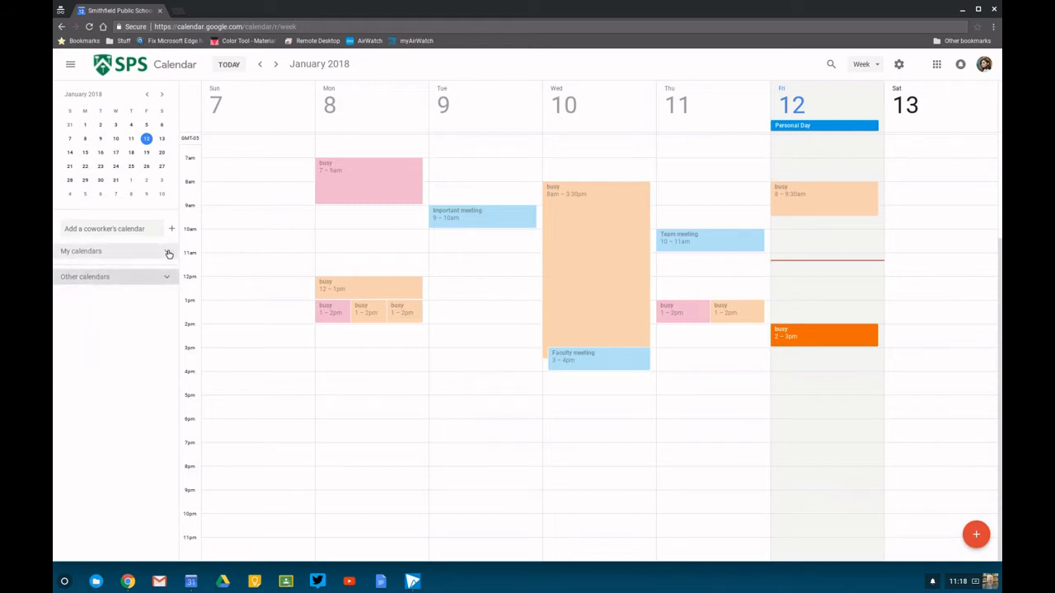
click(168, 253)
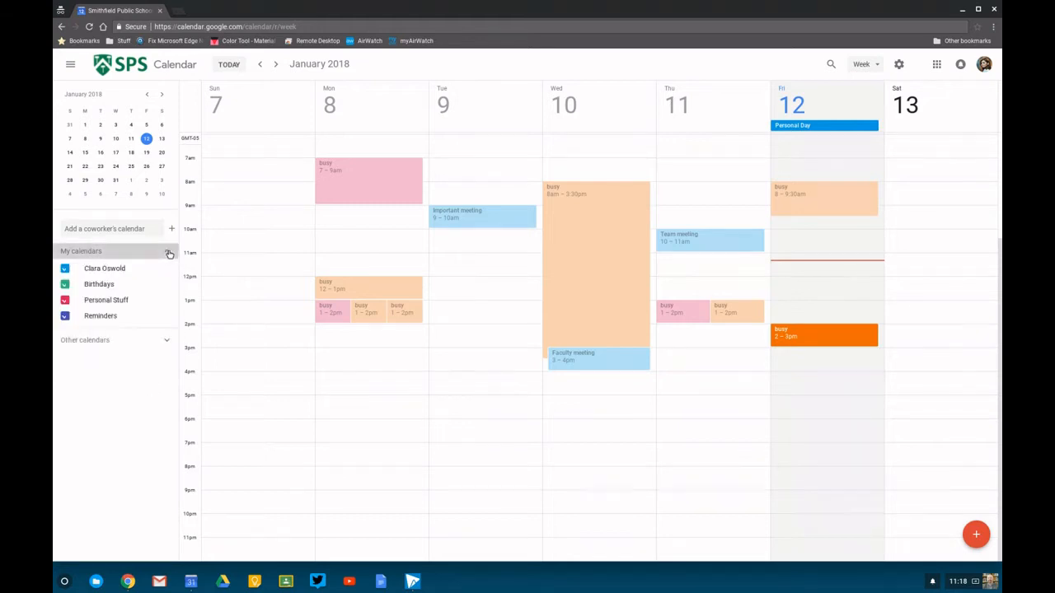
click(167, 340)
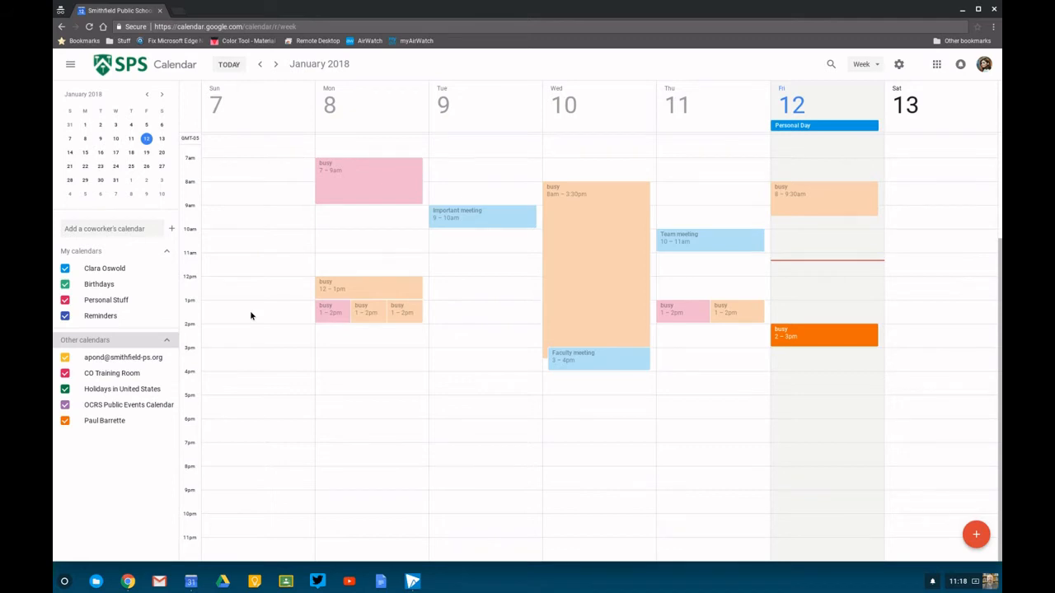
click(70, 71)
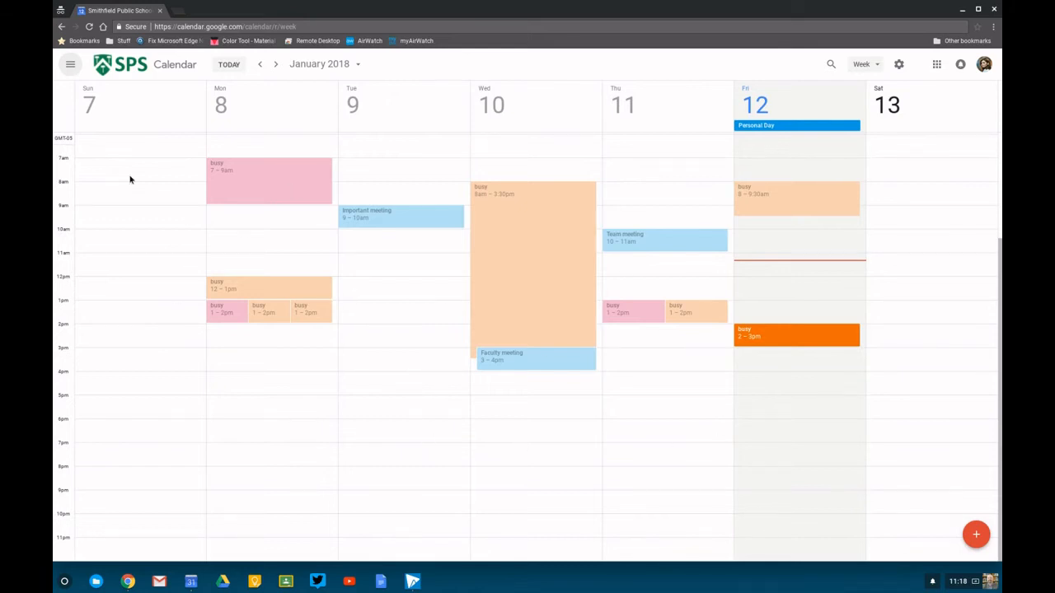
click(70, 66)
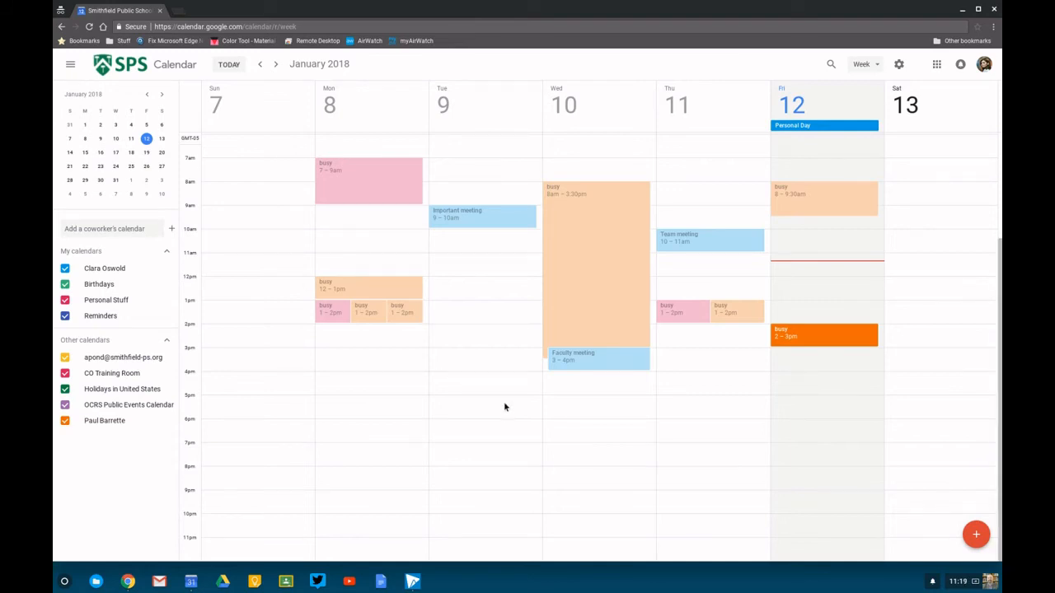
Create and save a "Lunch" event on January 16, 2018 from 12:00pm to 1:00pm using the full event form
click(976, 536)
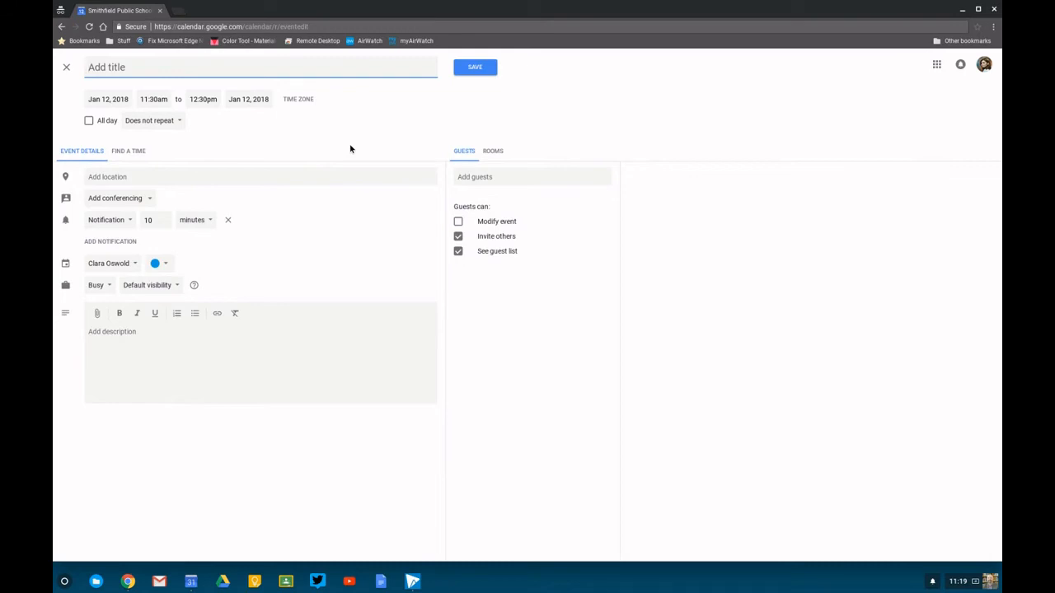
text(Lunch)
click(110, 100)
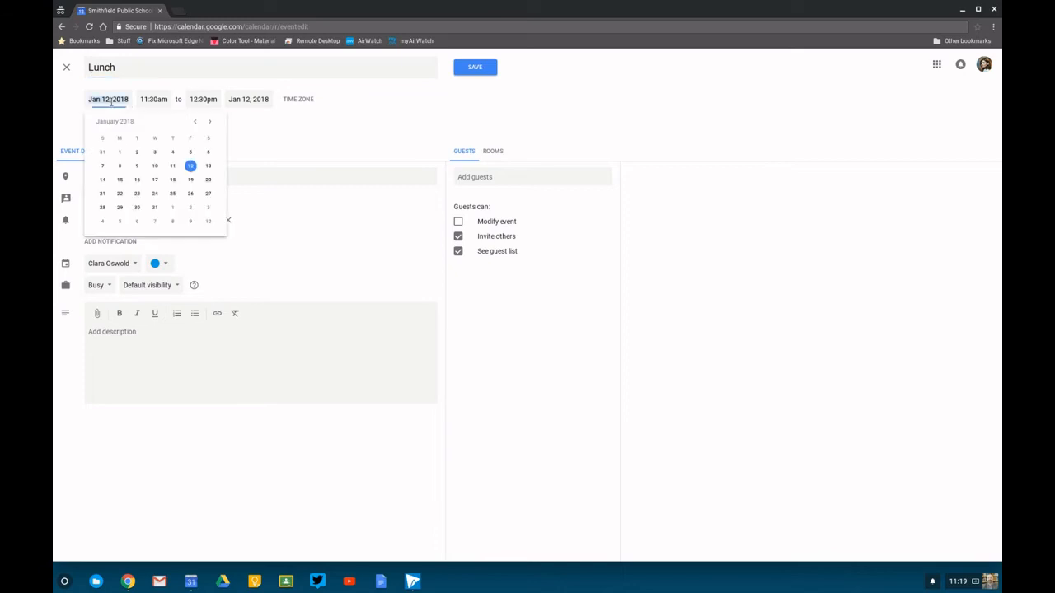
click(138, 180)
click(163, 98)
click(167, 179)
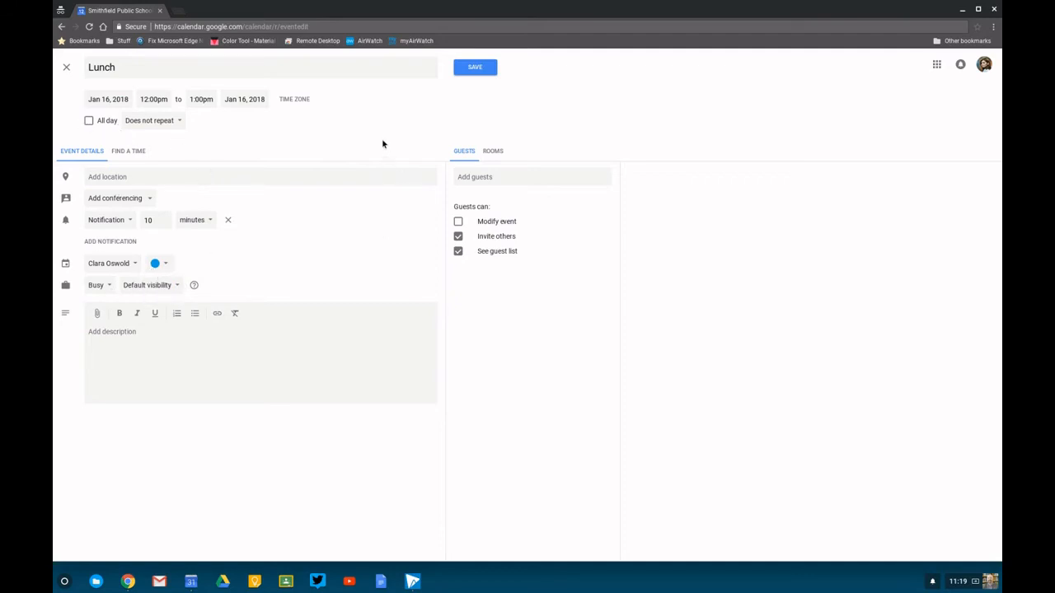
click(472, 68)
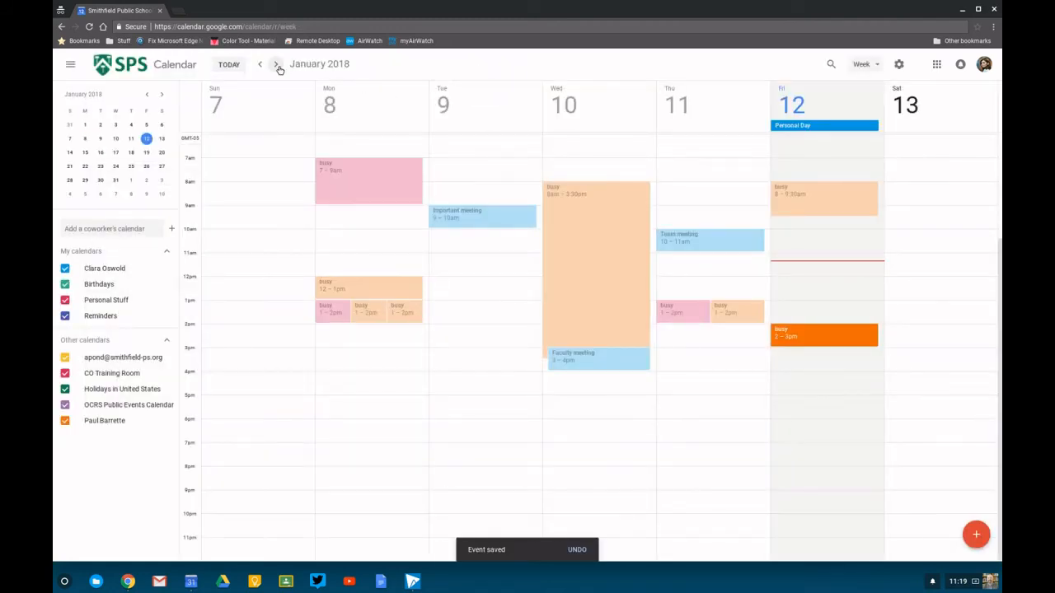
Create and save a "Lunch" event directly on the January 18 column, from 11:30am to 12:30pm, in the Personal Stuff calendar
click(276, 64)
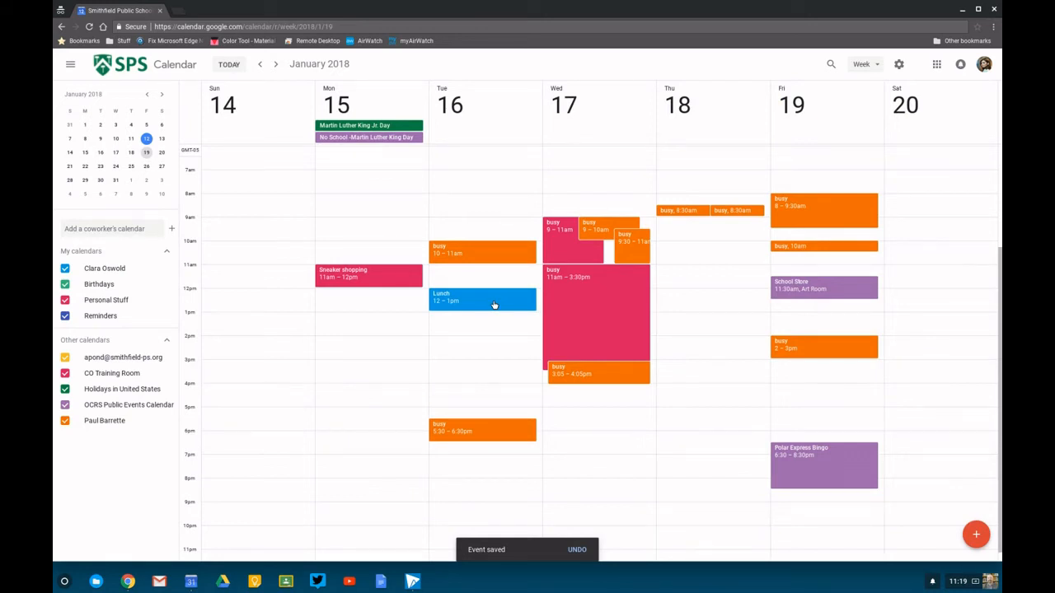
click(694, 269)
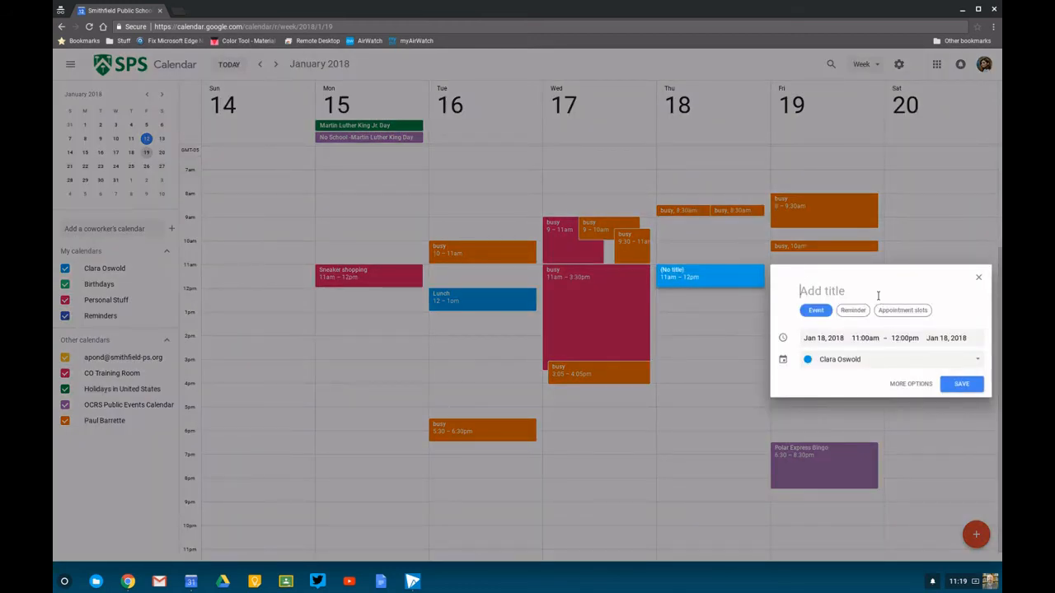
text(Lunch)
click(875, 338)
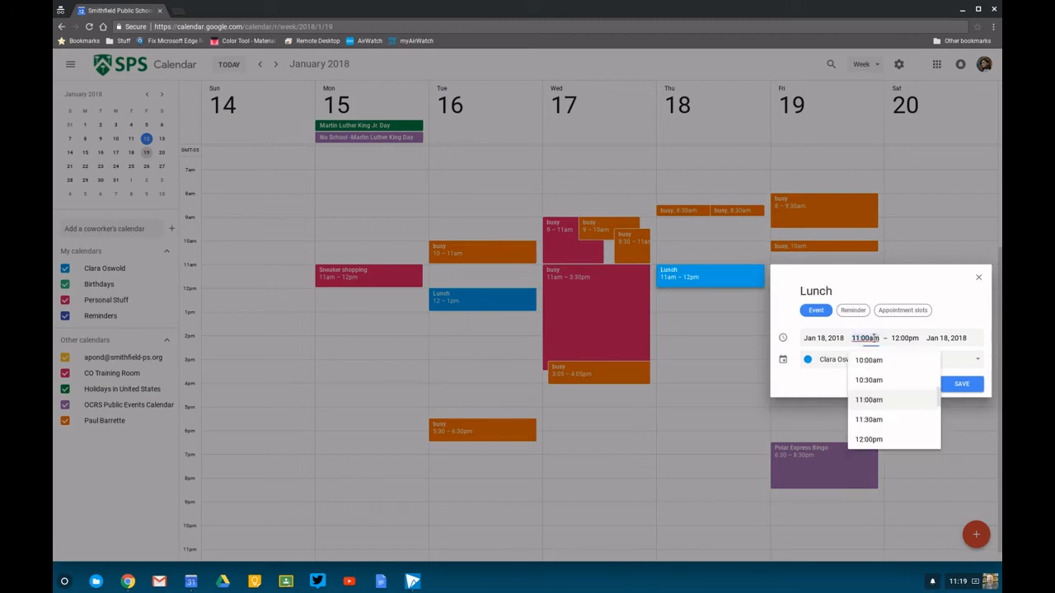
click(868, 420)
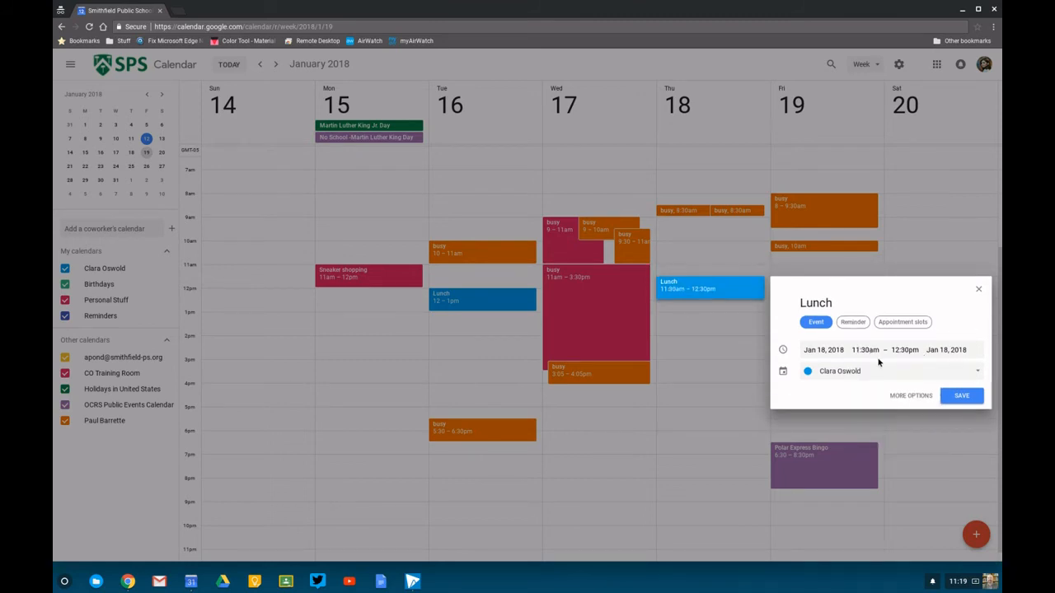
click(979, 375)
click(854, 392)
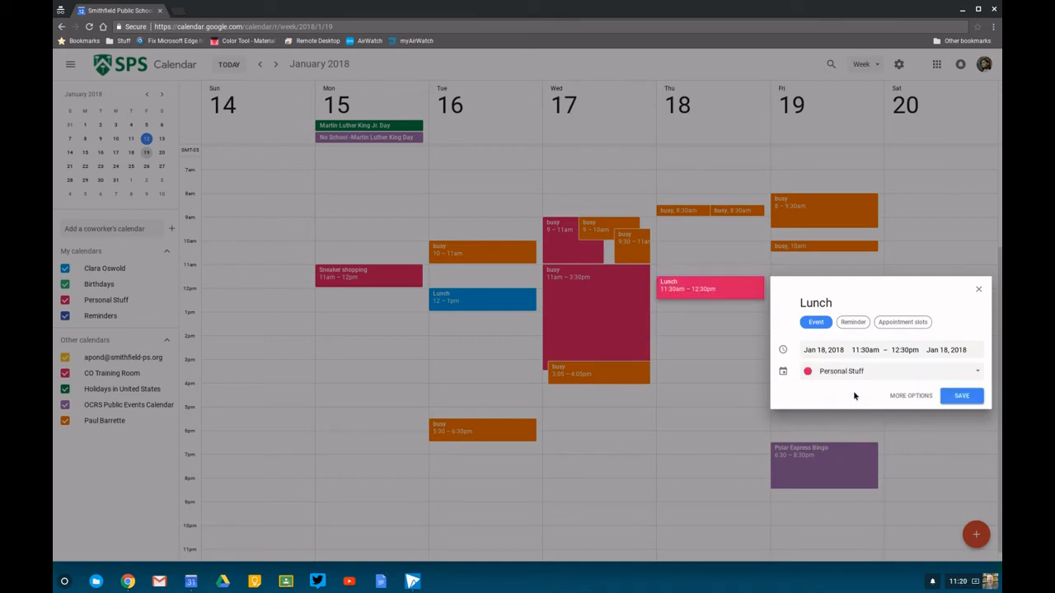
click(956, 401)
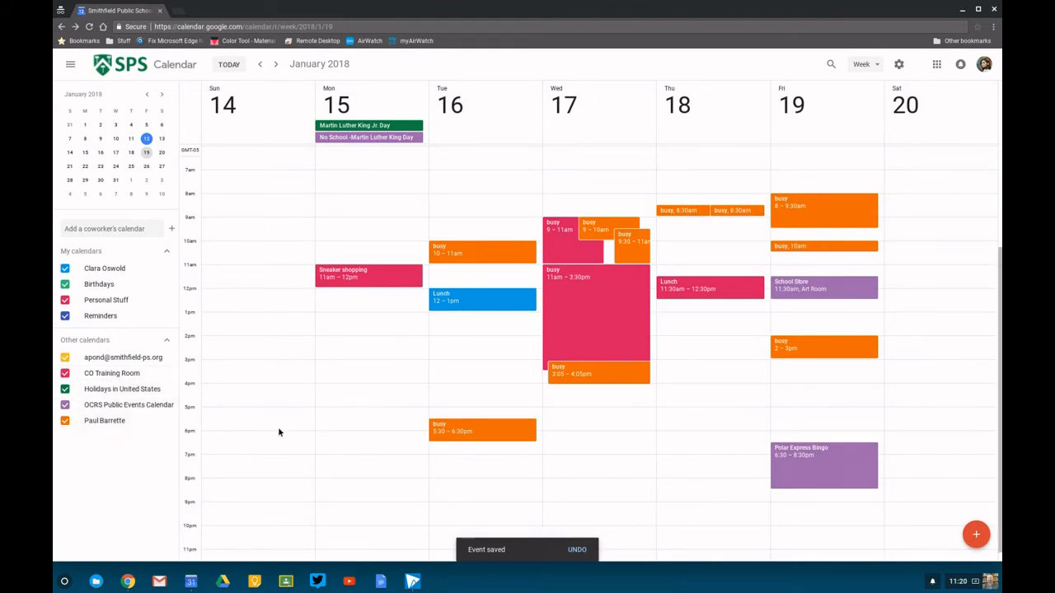
Return to today's date and preview the calendar in Month view, ending back in Week view
click(229, 65)
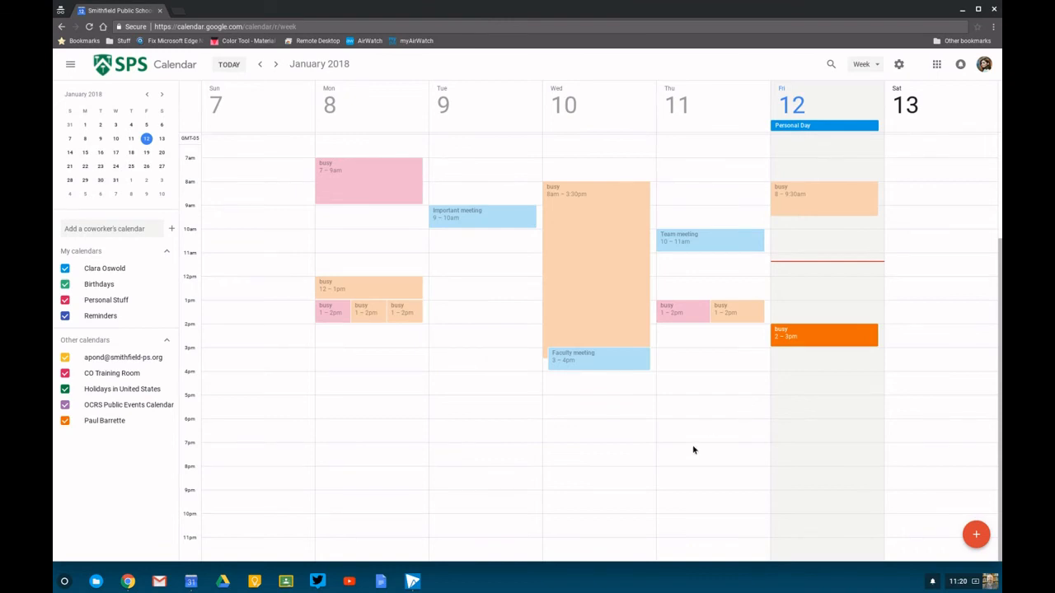
click(864, 65)
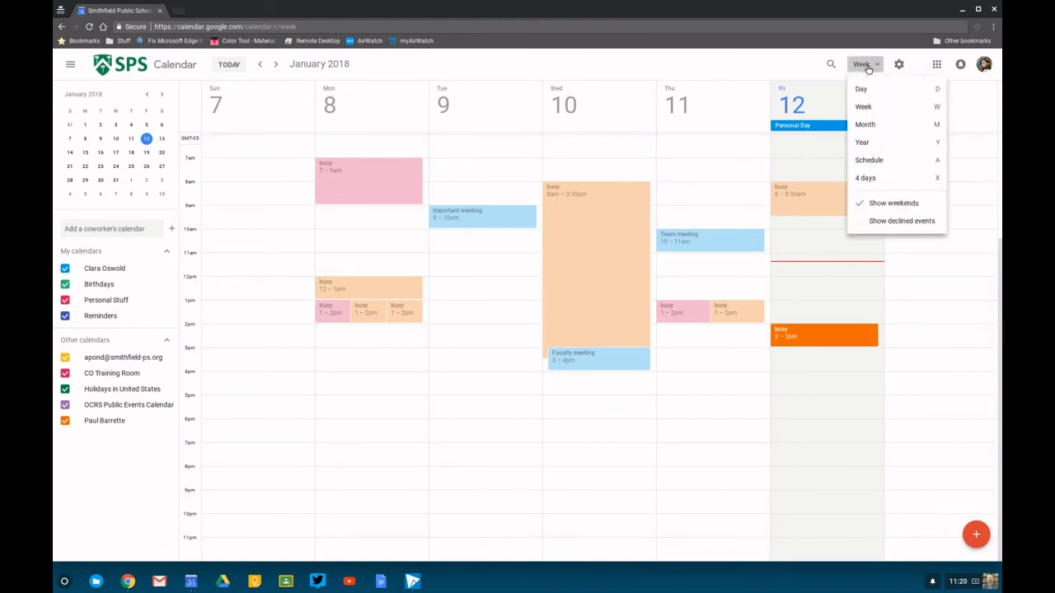
click(873, 125)
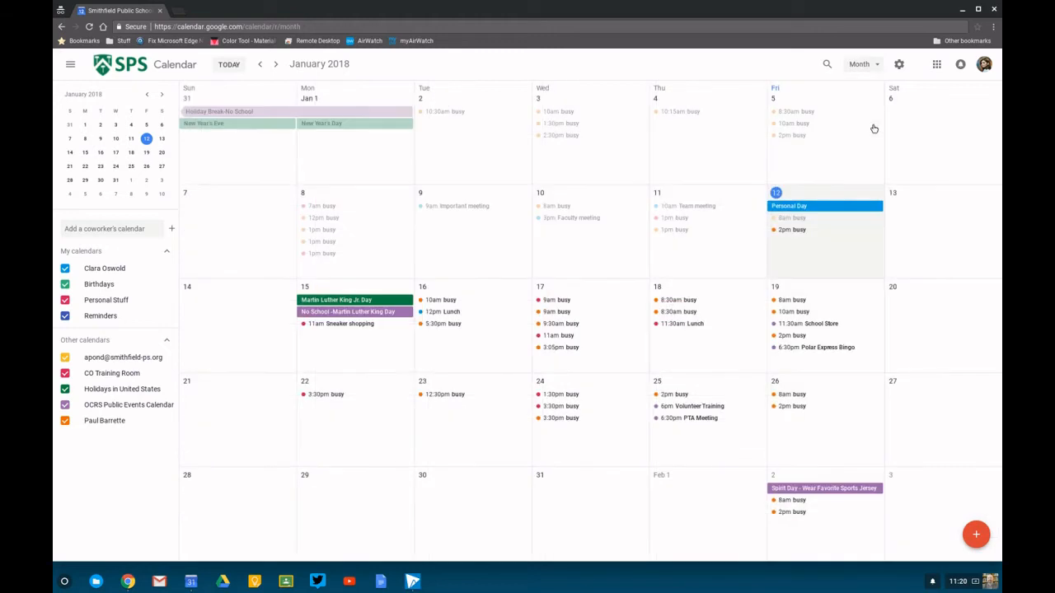
click(864, 72)
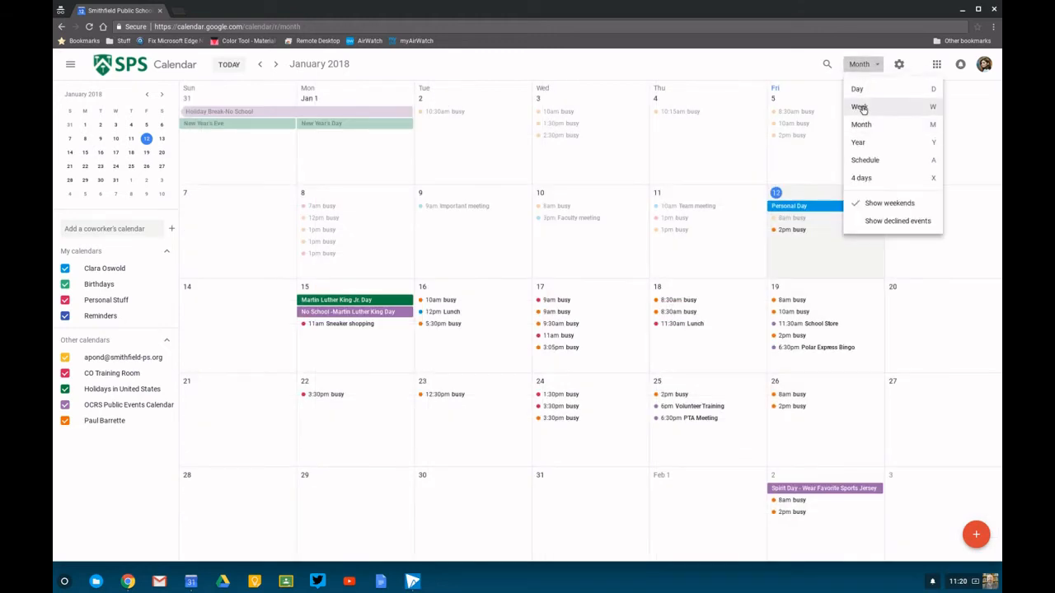
click(862, 108)
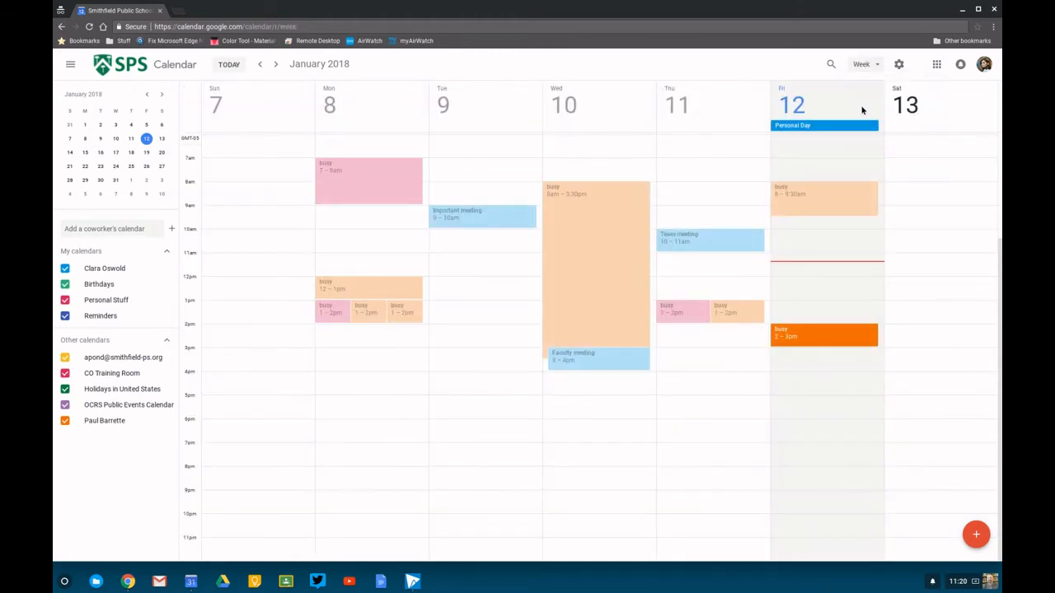
Examine the coworkers' and room calendars side by side in Day view, and return to Week view
click(862, 71)
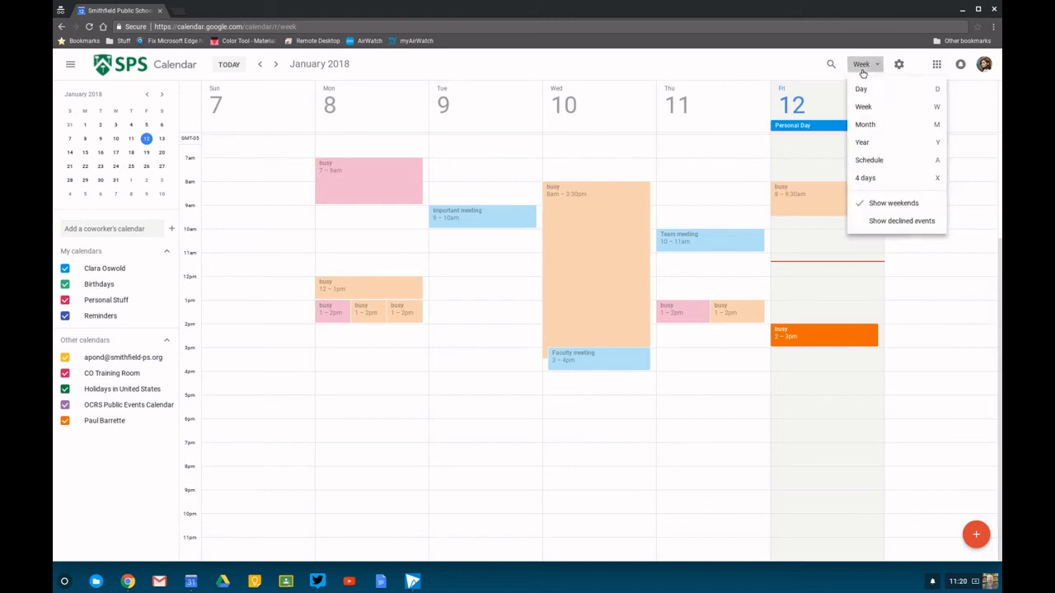
click(861, 89)
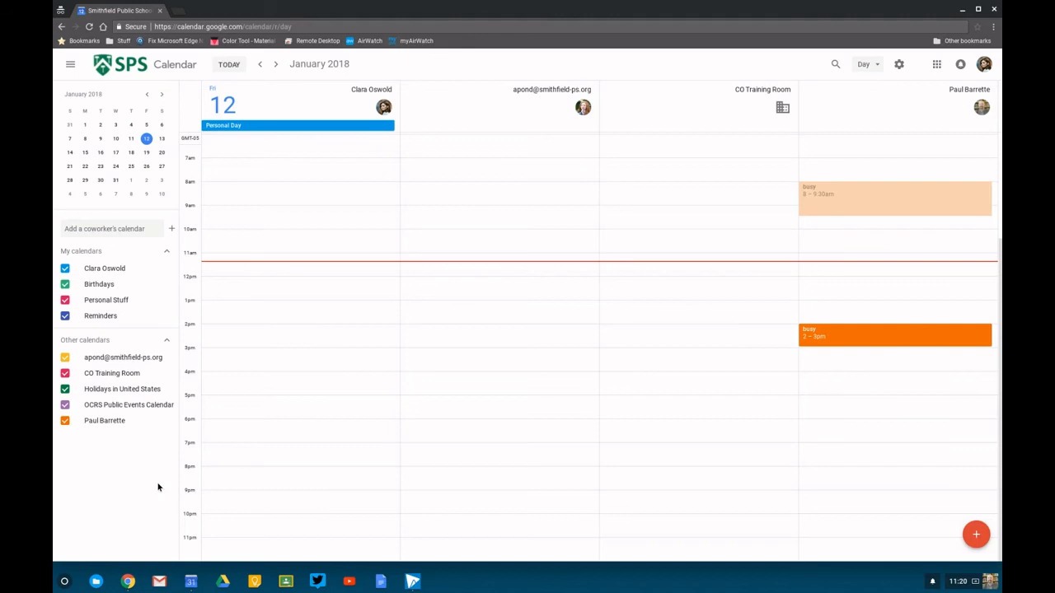
mouse_move(112, 427)
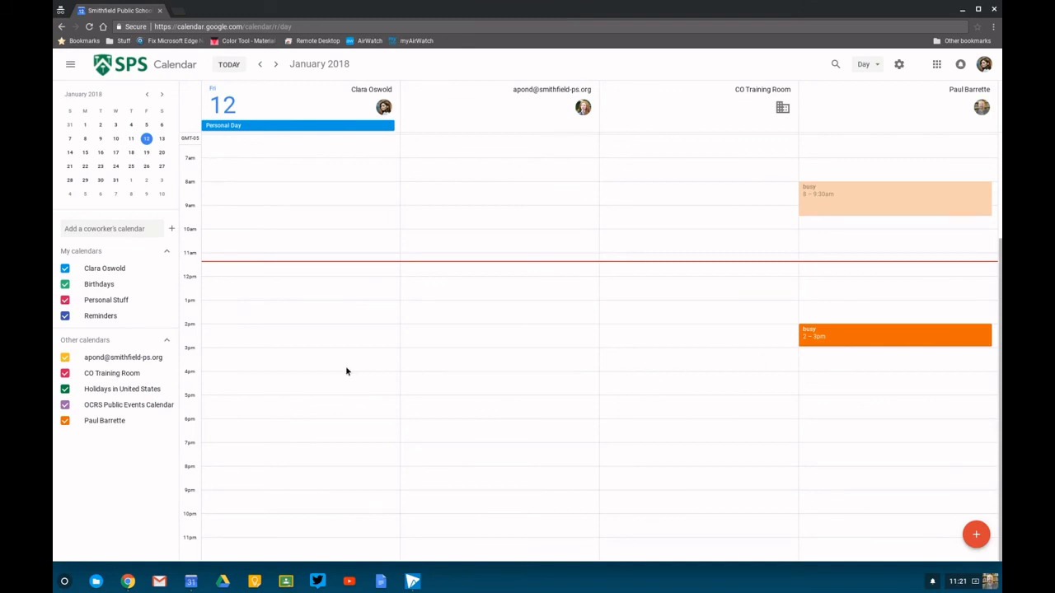
click(864, 64)
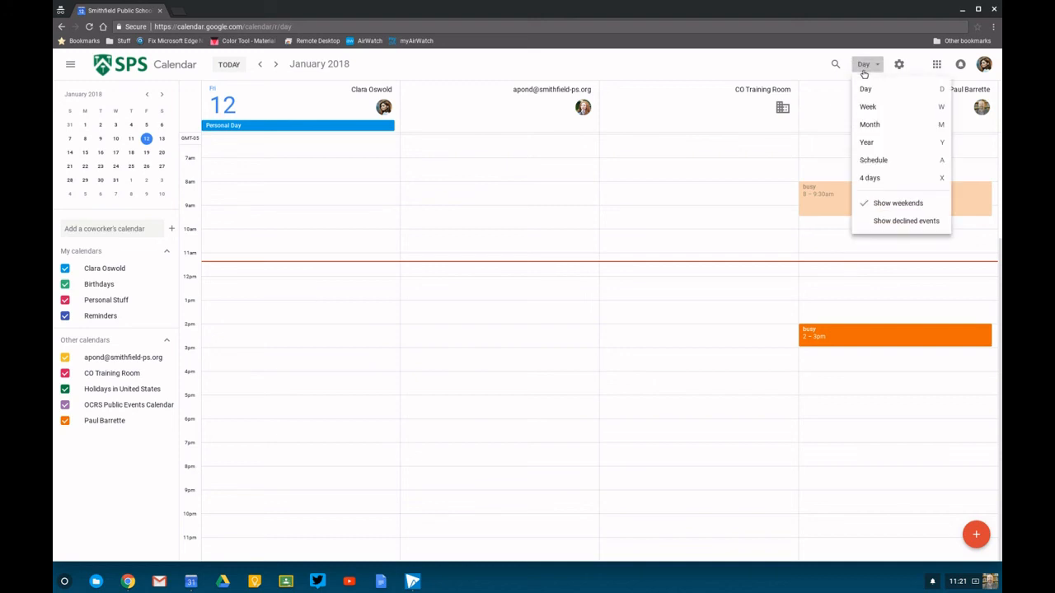
click(865, 107)
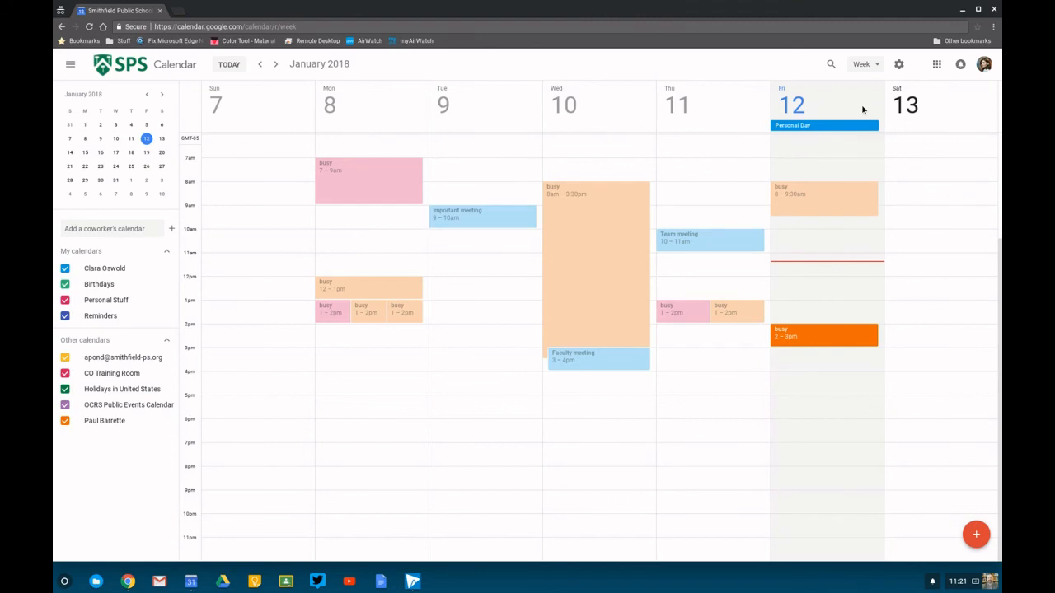
Go back to classic Calendar without giving a reason, and show the week of January 14–20, 2018
click(898, 66)
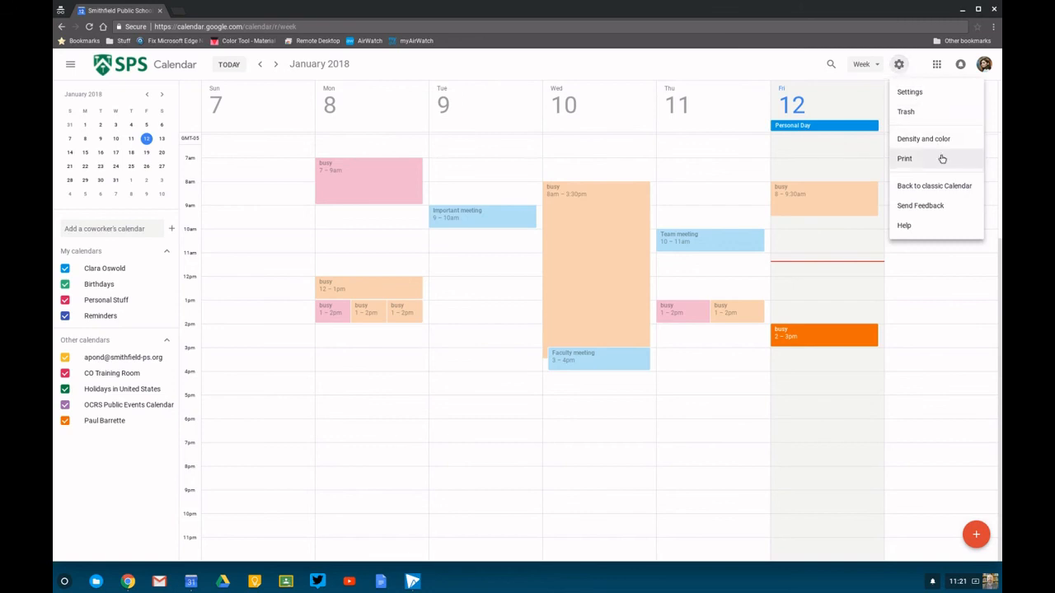
click(952, 188)
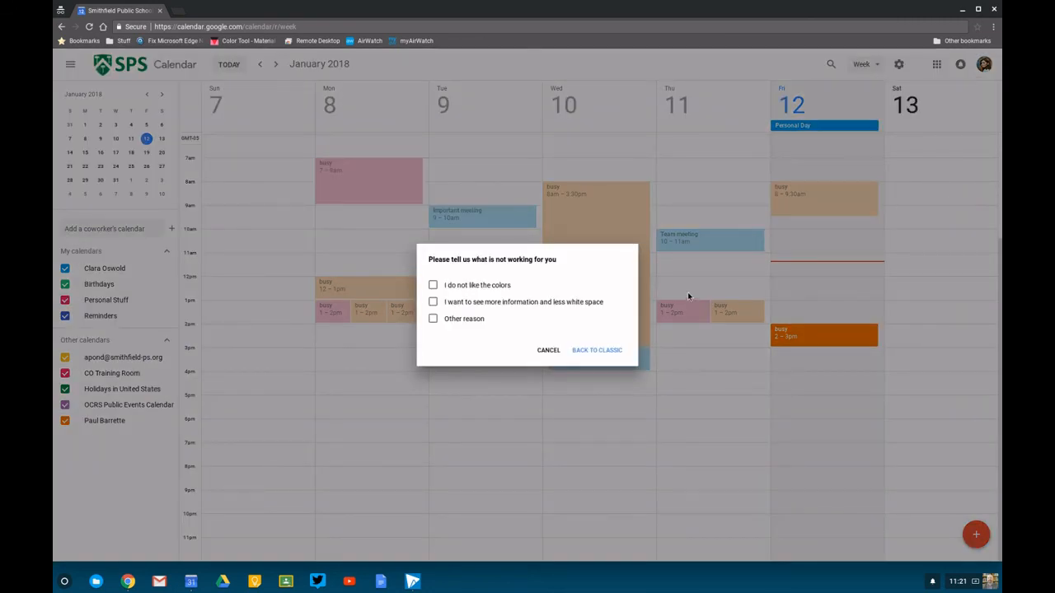
click(595, 352)
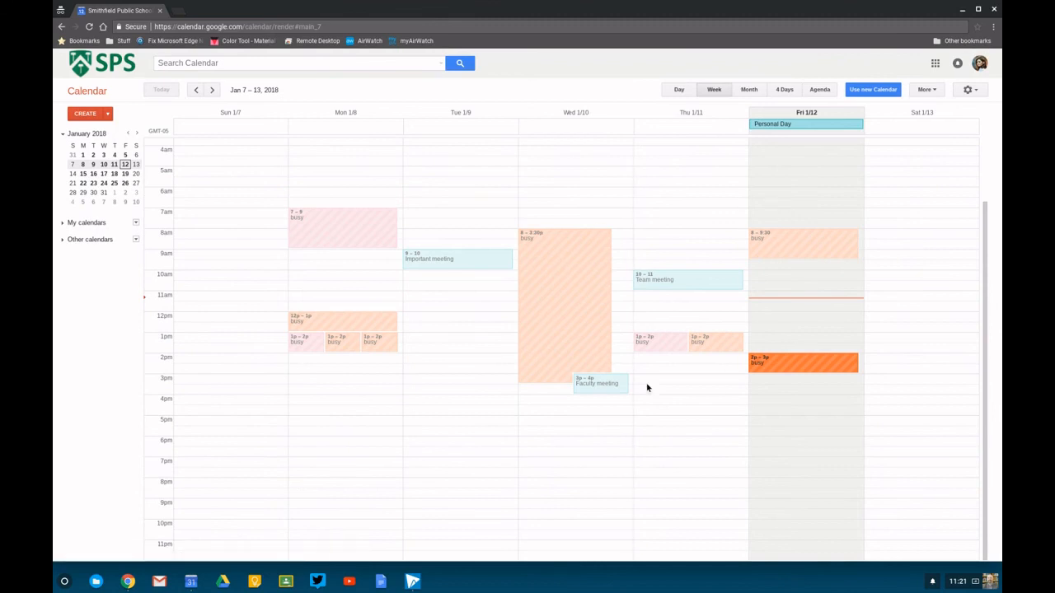
click(210, 91)
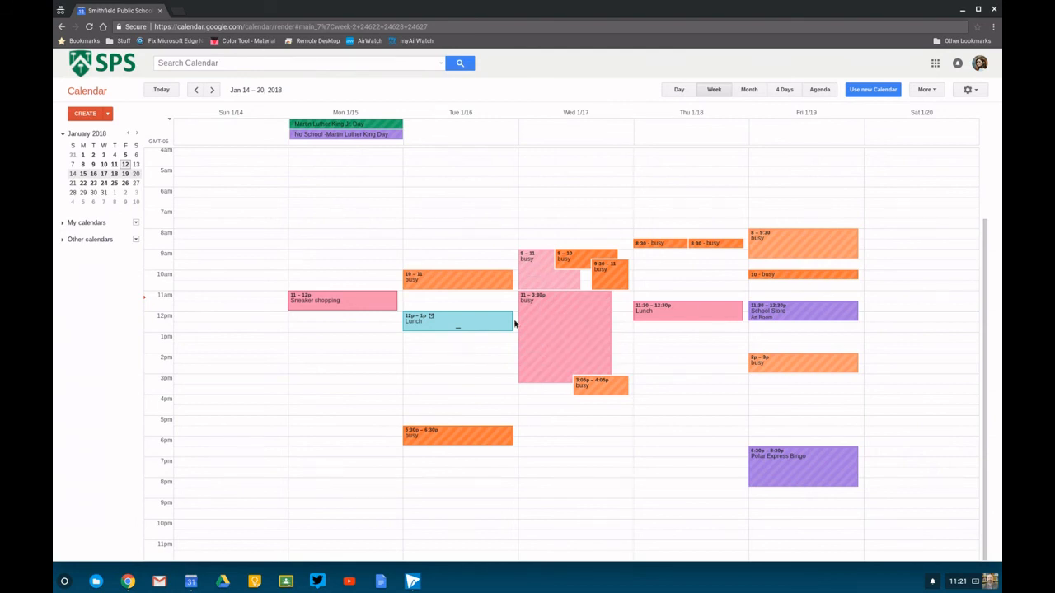
Upgrade from classic Calendar to the new Calendar design again
mouse_move(874, 91)
click(913, 155)
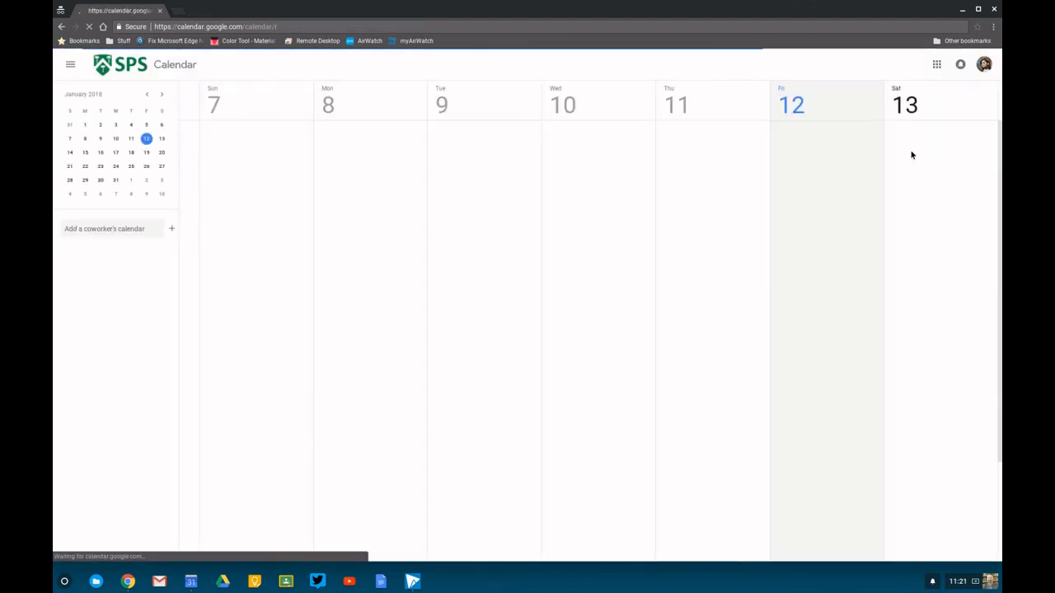